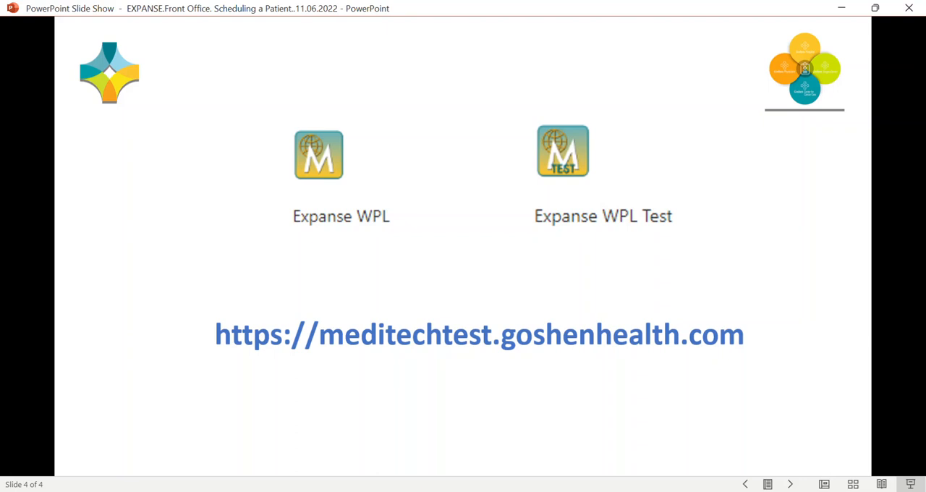
Switch from the slideshow to the browser and sign in to the MEDITECH test site with the prefilled organizational account.
{"action": "left_click", "coordinate": [841, 8]}
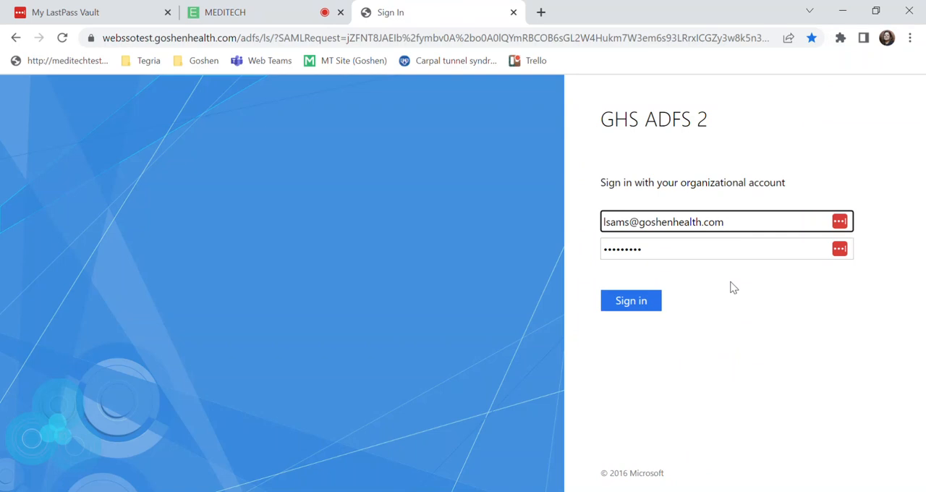
{"action": "left_click", "coordinate": [634, 304]}
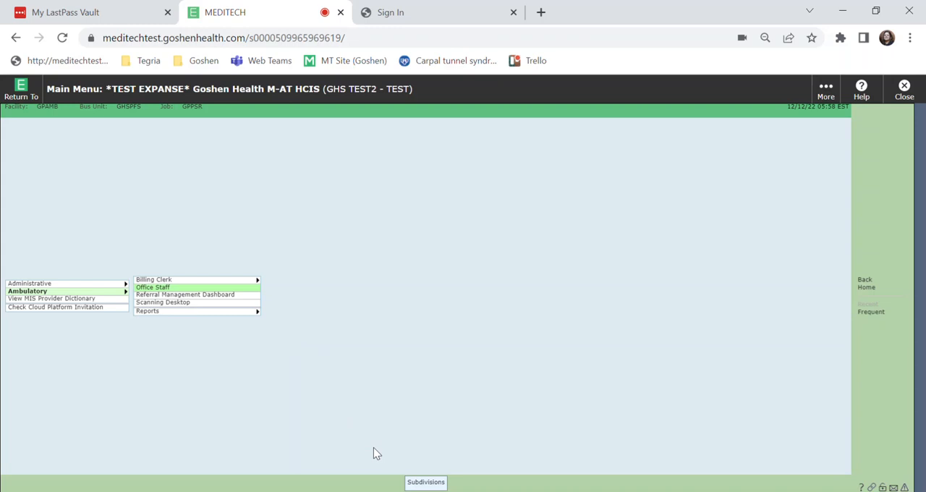
Confirm Goshen Physician Ambulatory as the facility subdivision and open the scheduling grid from the Office Staff desktop.
{"action": "left_click", "coordinate": [442, 485]}
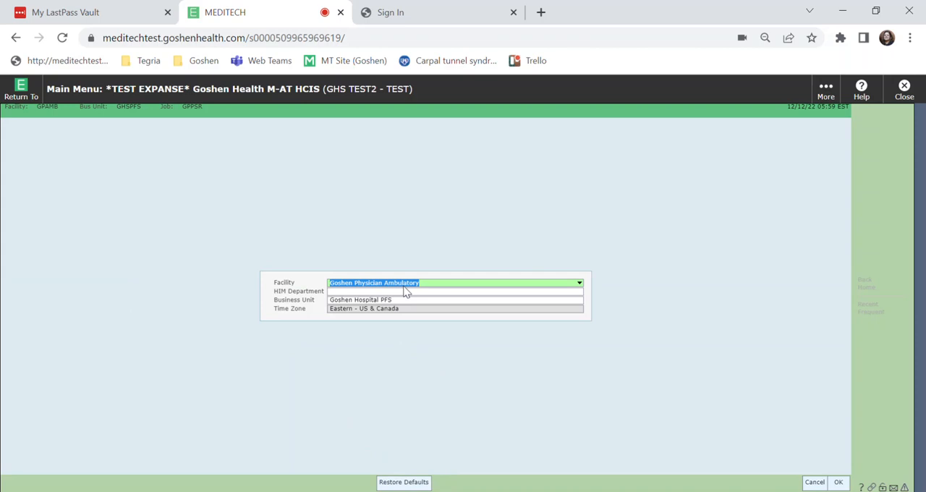
{"action": "left_click", "coordinate": [838, 482]}
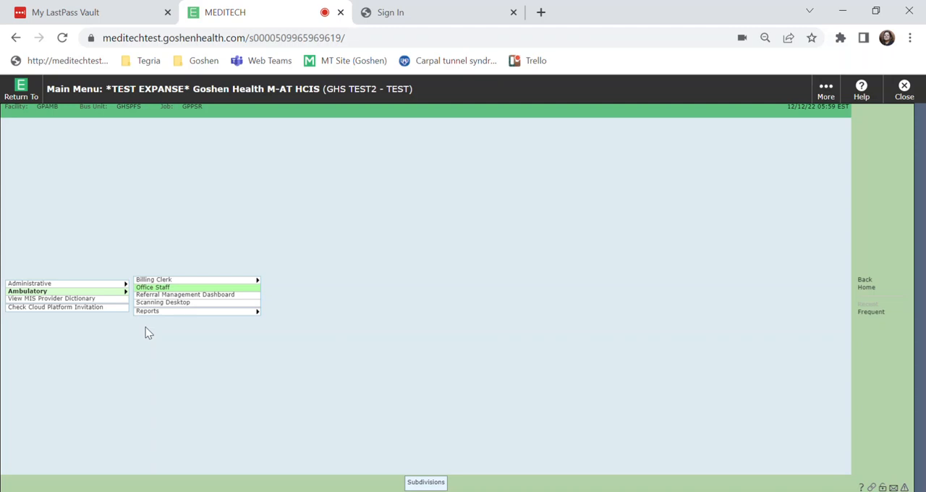
{"action": "left_click", "coordinate": [149, 288]}
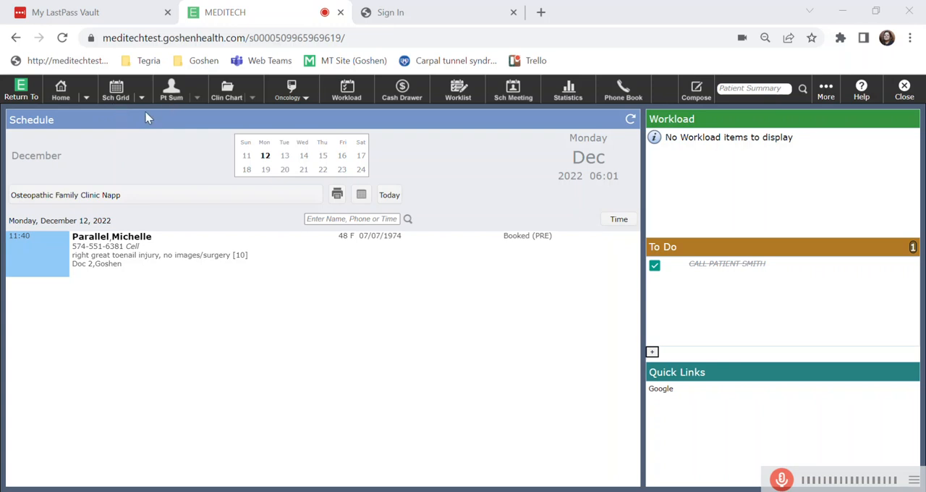
{"action": "left_click", "coordinate": [116, 87]}
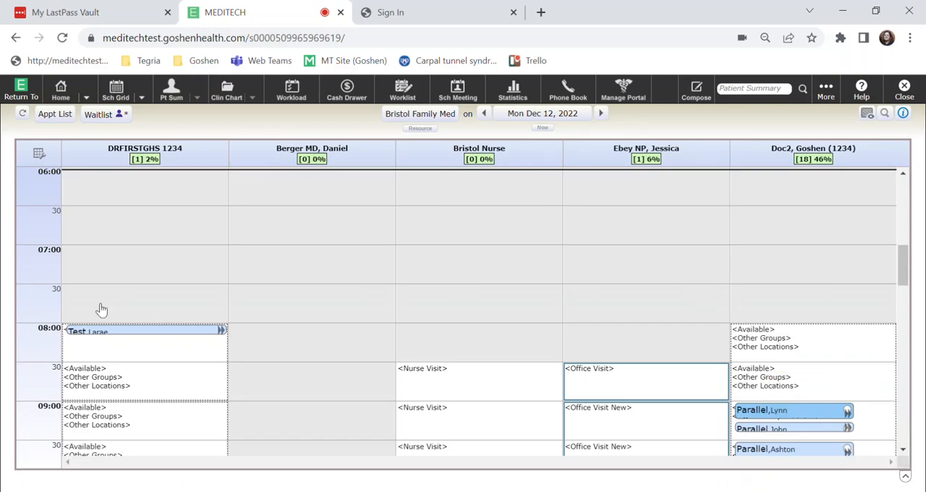
Start a full booking in the DRFIRSTGHS 08:30 slot and select the test patient by last and first name, dismissing the patient reference.
{"action": "left_click", "coordinate": [121, 384]}
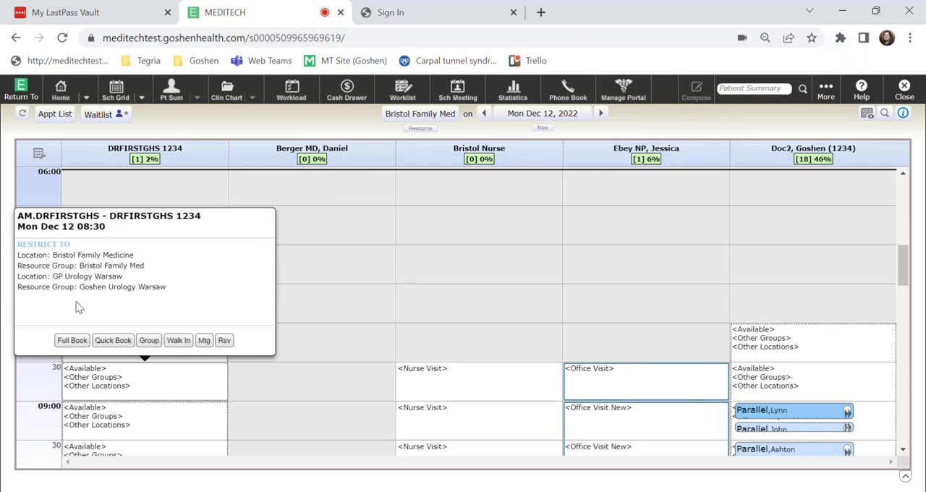
{"action": "left_click", "coordinate": [67, 343]}
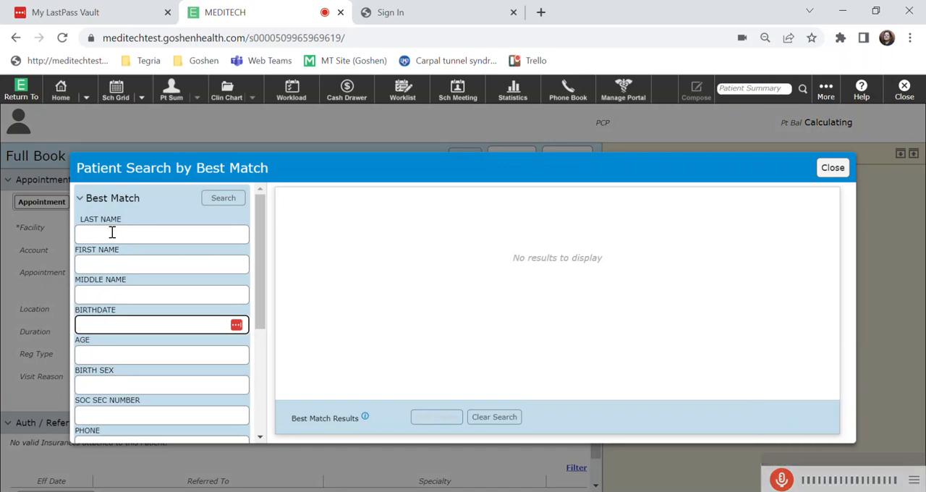
{"action": "left_click", "coordinate": [113, 232]}
{"action": "type", "text": "test"}
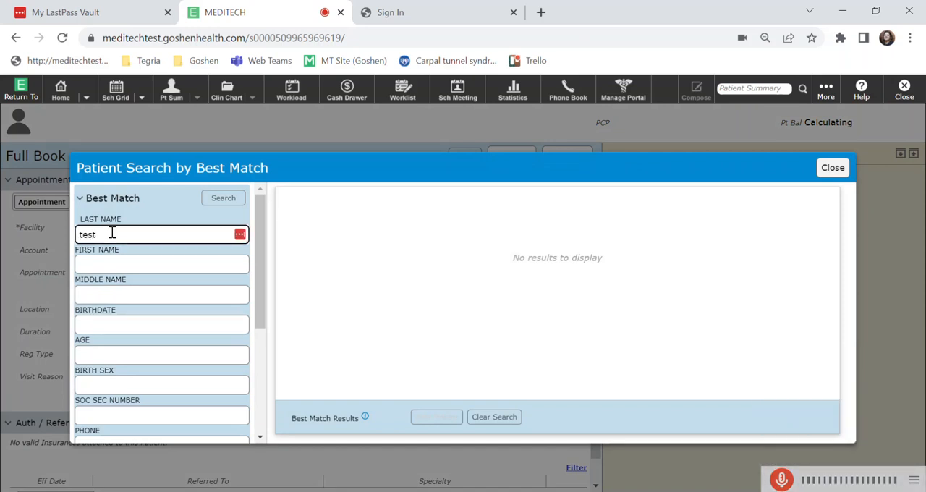
{"action": "key", "text": "Tab"}
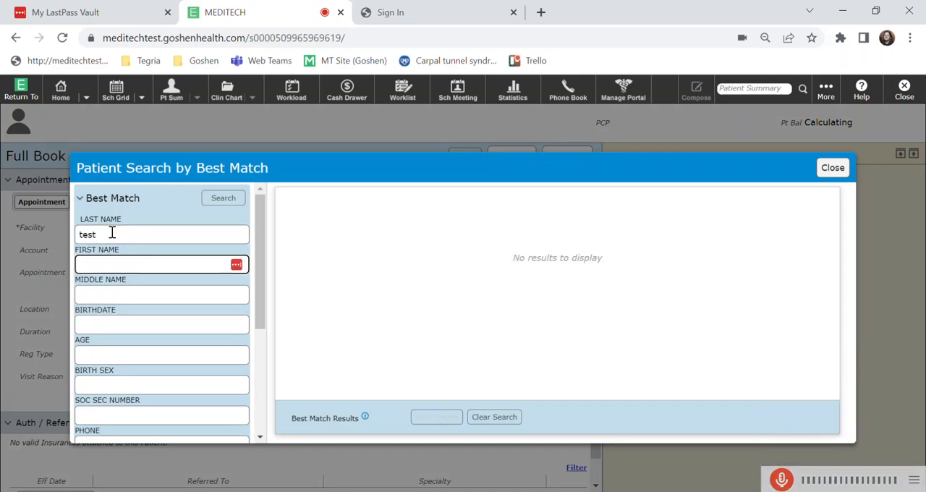
{"action": "type", "text": "Larae"}
{"action": "key", "text": "Tab"}
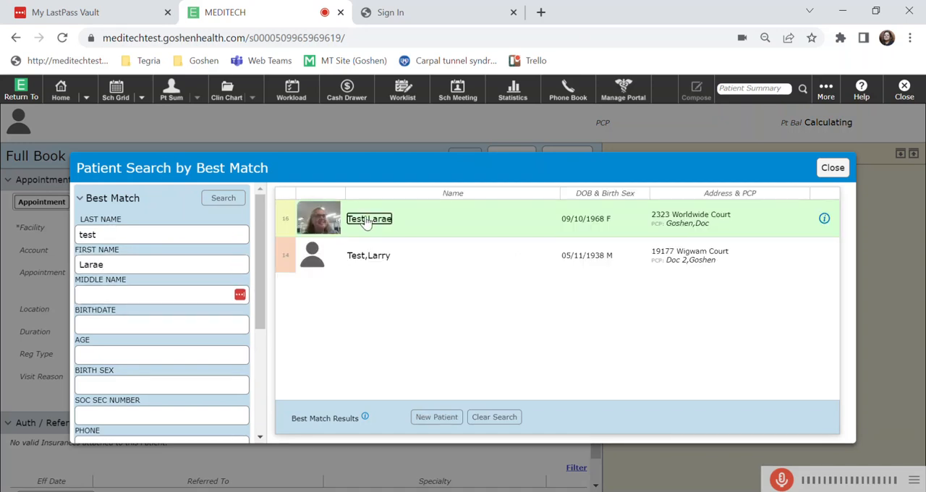
{"action": "left_click", "coordinate": [367, 224]}
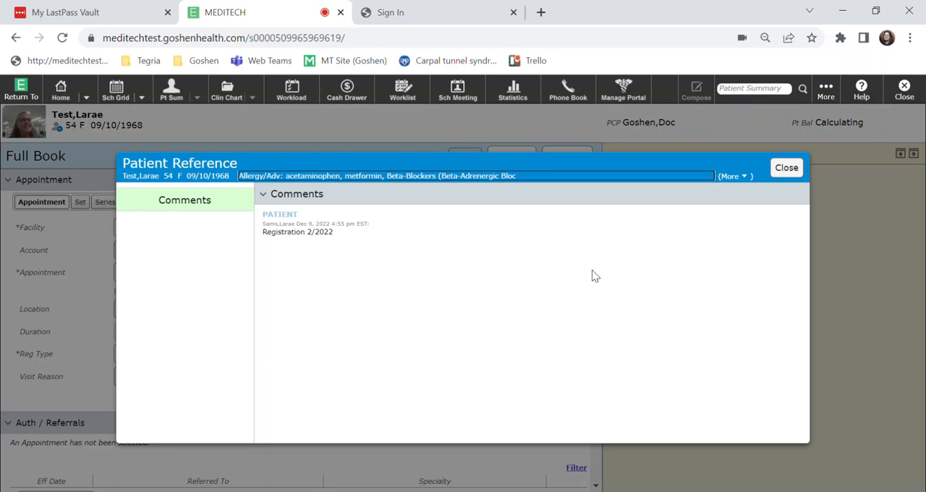
{"action": "left_click", "coordinate": [787, 168]}
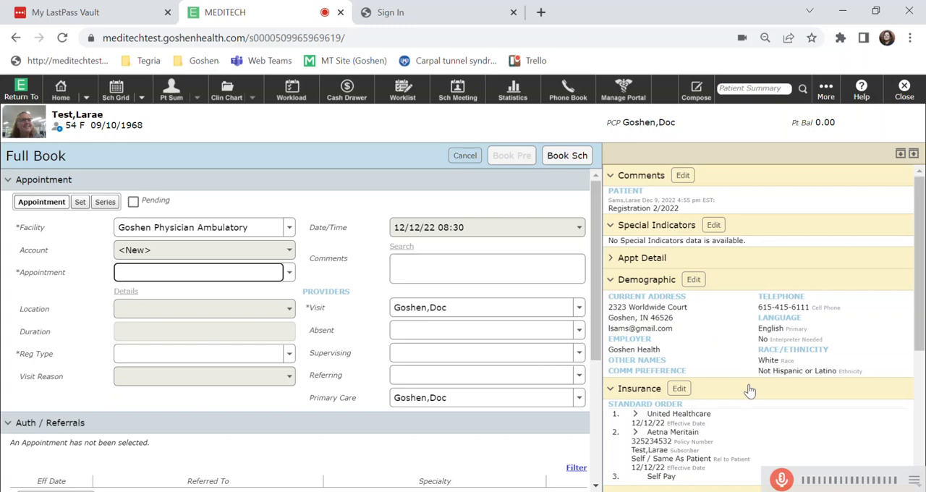
Review the patient's information sections from Demographic to Financial, and collapse and re-expand all of them.
{"action": "scroll", "coordinate": [764, 394], "scroll_direction": "down", "scroll_amount": 2}
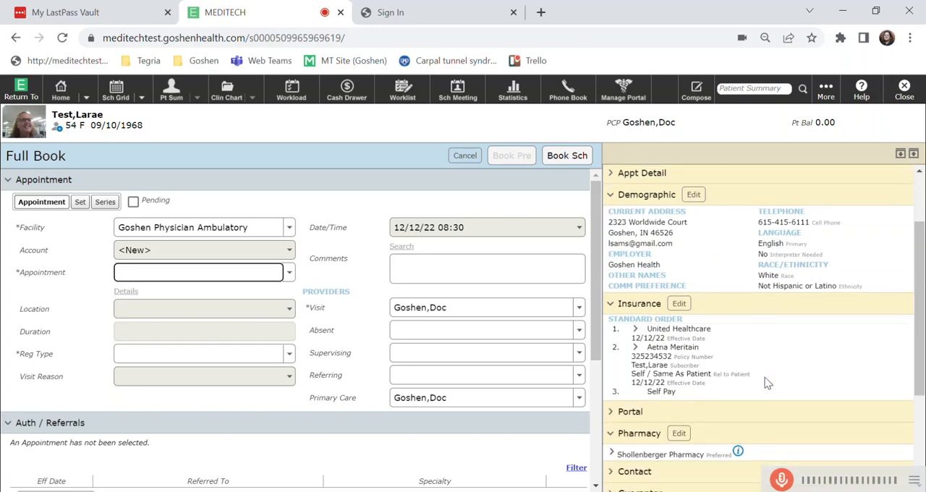
{"action": "scroll", "coordinate": [767, 383], "scroll_direction": "down", "scroll_amount": 2}
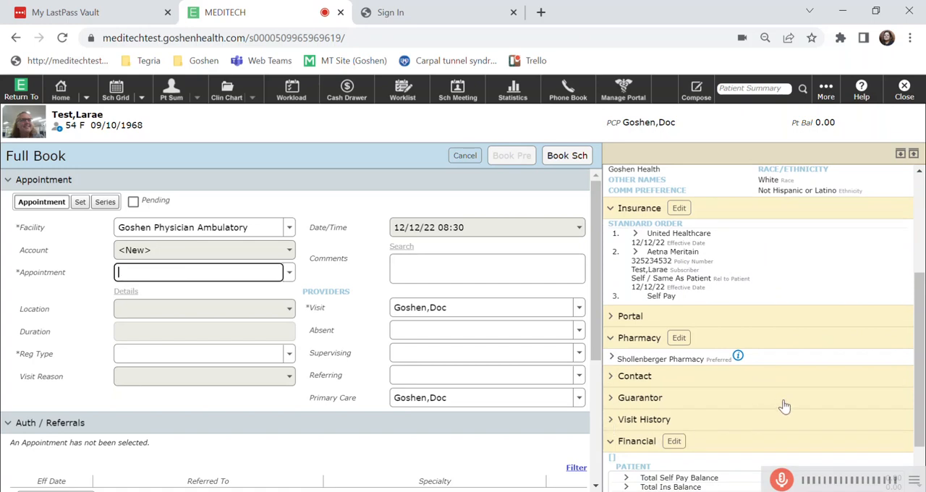
{"action": "scroll", "coordinate": [820, 405], "scroll_direction": "down", "scroll_amount": 1}
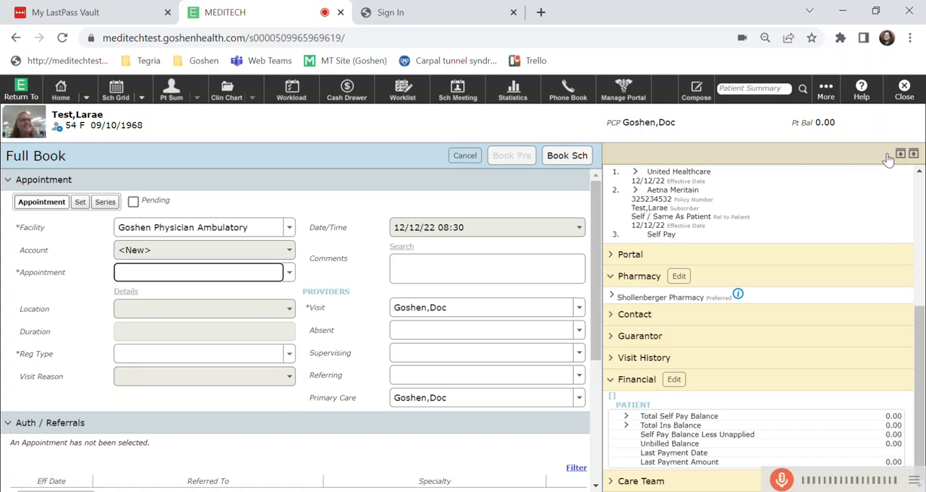
{"action": "left_click", "coordinate": [915, 157]}
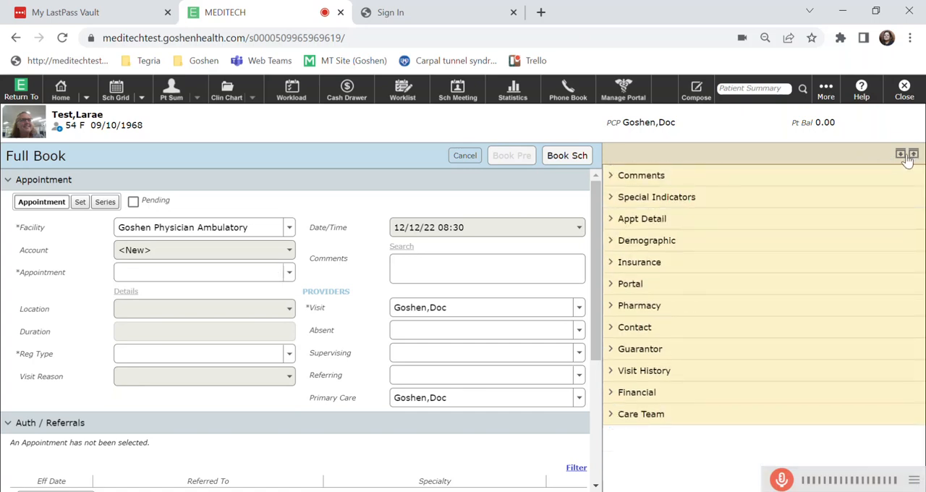
{"action": "left_click", "coordinate": [900, 156]}
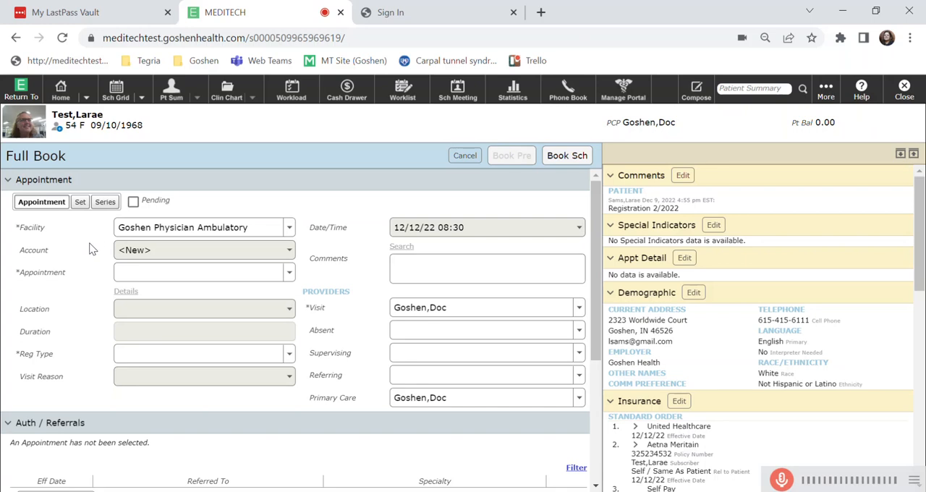
Look through the available appointment types and set the appointment to Office Visit Established.
{"action": "left_click", "coordinate": [289, 274]}
{"action": "scroll", "coordinate": [207, 334], "scroll_direction": "down", "scroll_amount": 3}
{"action": "scroll", "coordinate": [207, 334], "scroll_direction": "down", "scroll_amount": 4}
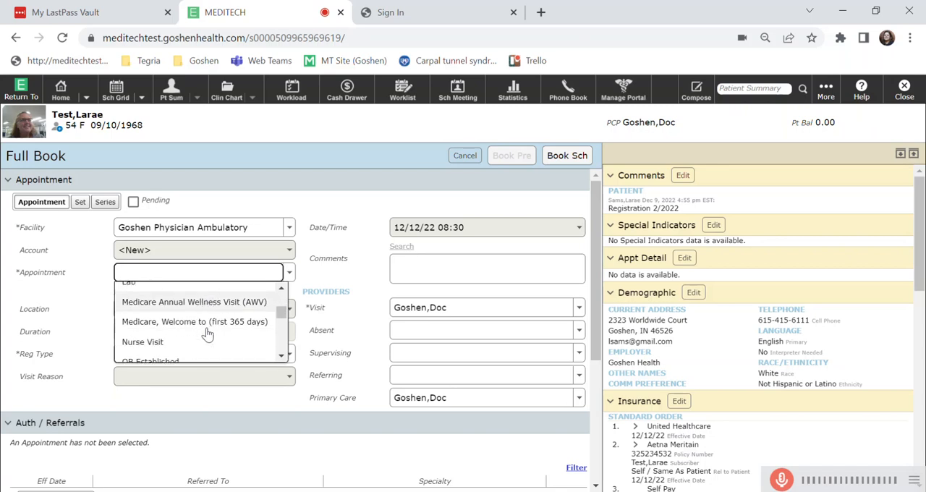
{"action": "scroll", "coordinate": [208, 334], "scroll_direction": "down", "scroll_amount": 3}
{"action": "scroll", "coordinate": [207, 333], "scroll_direction": "down", "scroll_amount": 2}
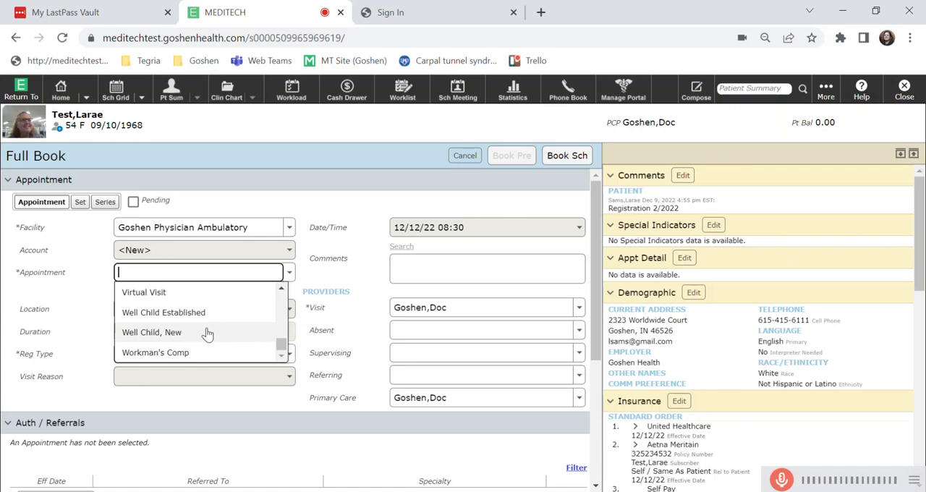
{"action": "type", "text": "of"}
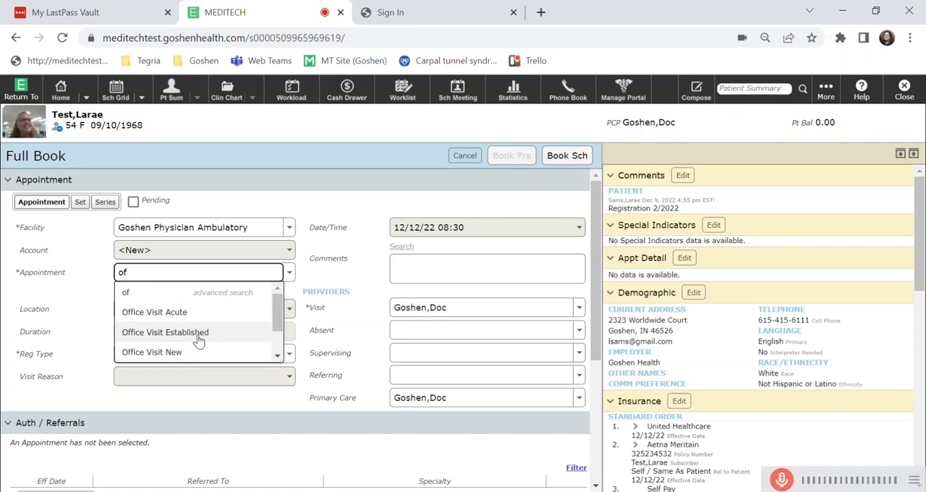
{"action": "left_click", "coordinate": [199, 334]}
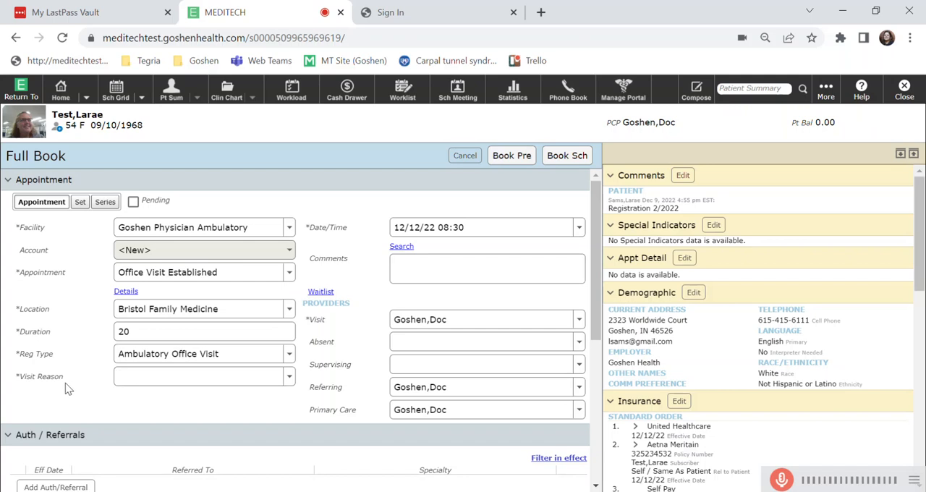
Set the visit reason to Headache.
{"action": "left_click", "coordinate": [139, 379]}
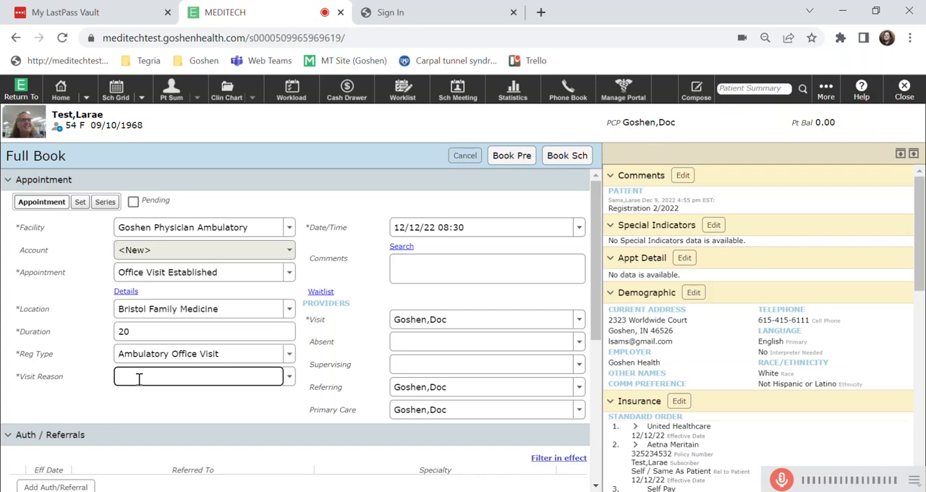
{"action": "type", "text": "Head"}
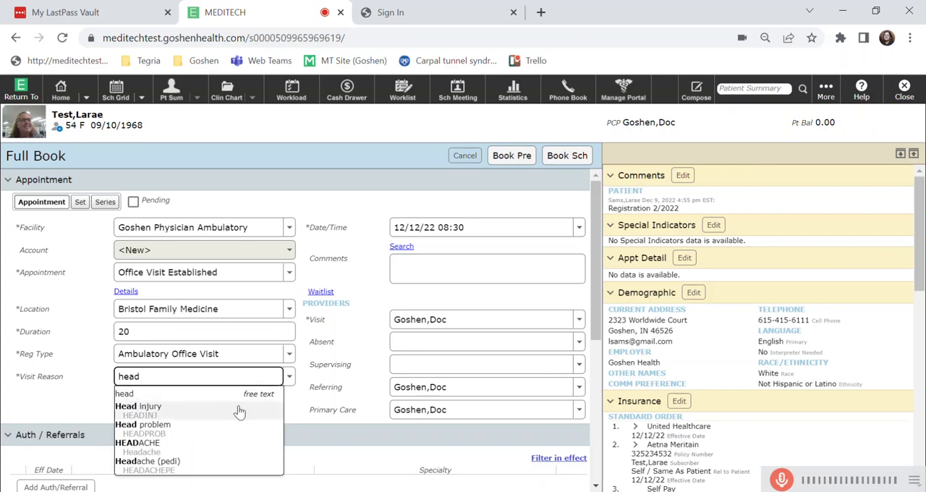
{"action": "left_click", "coordinate": [142, 448]}
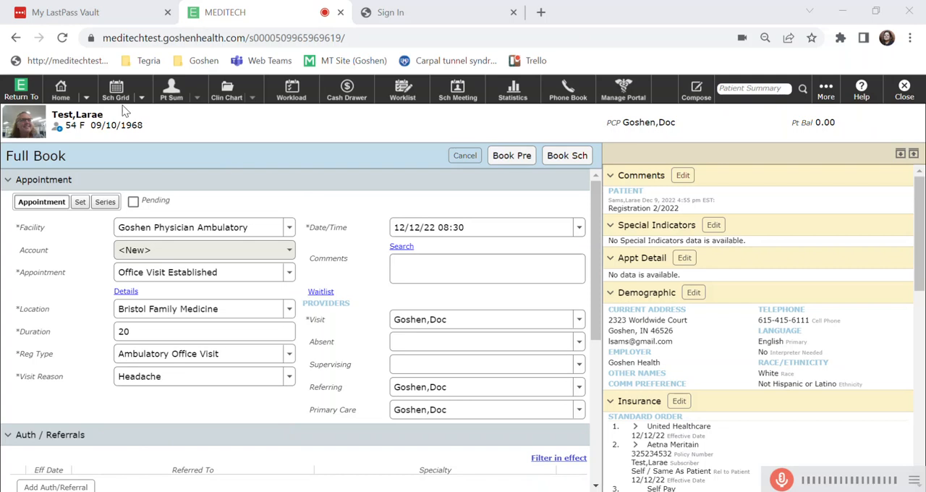
Enter the appointment comment "Patient has anxiety about appointment".
{"action": "left_click", "coordinate": [401, 269]}
{"action": "type", "text": "Patient has anxiety about appointment"}
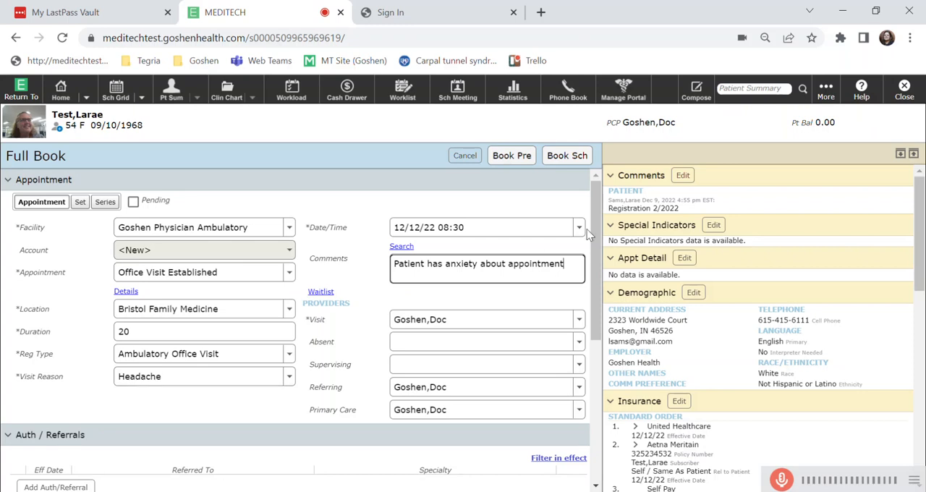
Open the patient's comments record for editing and save it.
{"action": "left_click", "coordinate": [683, 177]}
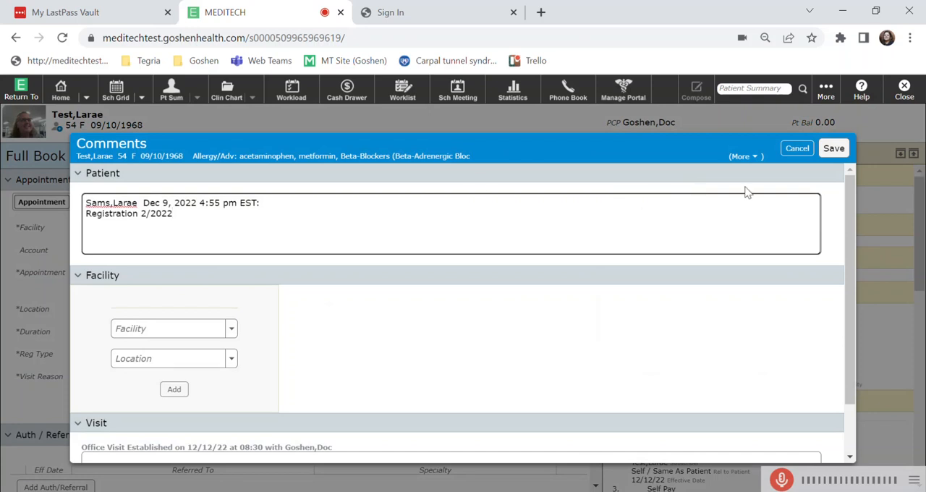
{"action": "left_click", "coordinate": [835, 150]}
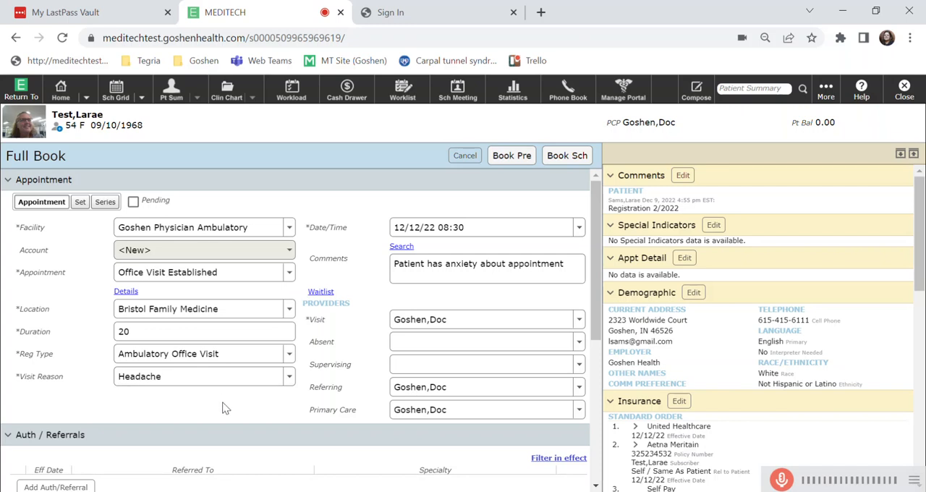
Review the Auth / Referrals and Insurance Eligibility sections and book the 08:30 appointment with the Book Pre option.
{"action": "scroll", "coordinate": [224, 402], "scroll_direction": "down", "scroll_amount": 1}
{"action": "scroll", "coordinate": [225, 408], "scroll_direction": "down", "scroll_amount": 3}
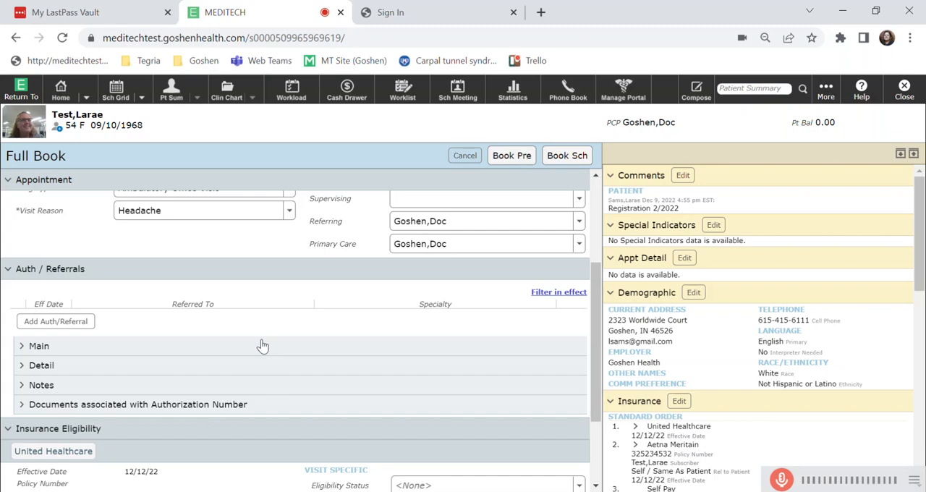
{"action": "scroll", "coordinate": [284, 329], "scroll_direction": "down", "scroll_amount": 3}
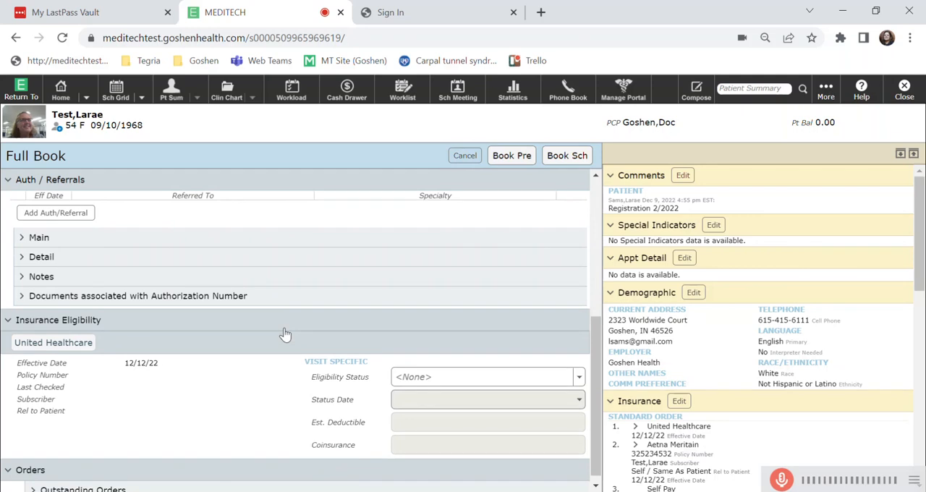
{"action": "scroll", "coordinate": [284, 334], "scroll_direction": "down", "scroll_amount": 1}
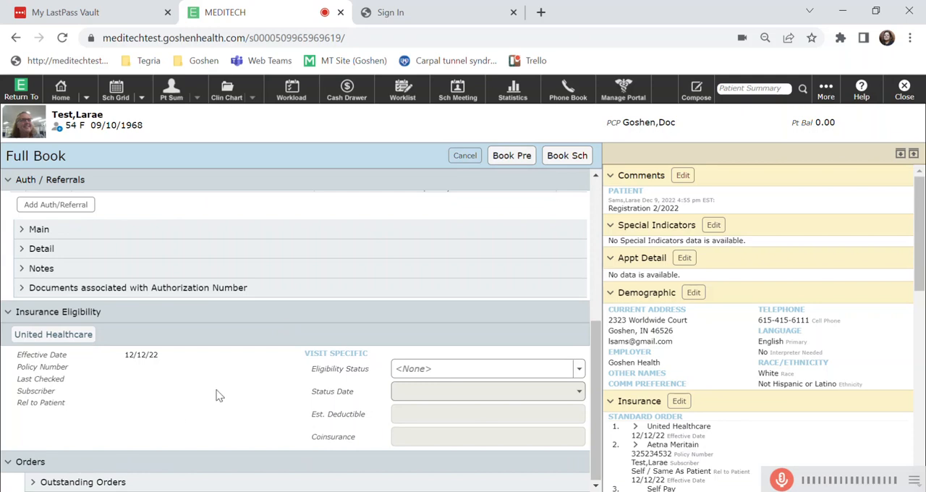
{"action": "scroll", "coordinate": [318, 268], "scroll_direction": "up", "scroll_amount": 5}
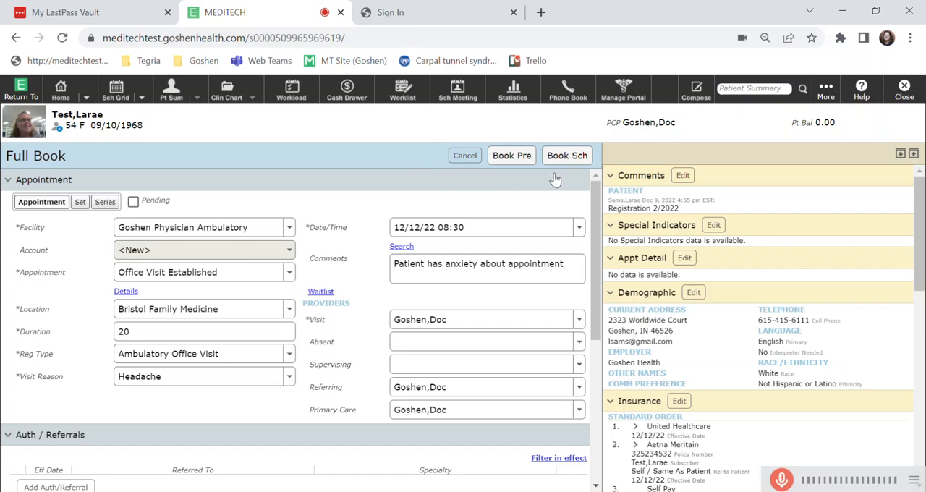
{"action": "left_click", "coordinate": [512, 156]}
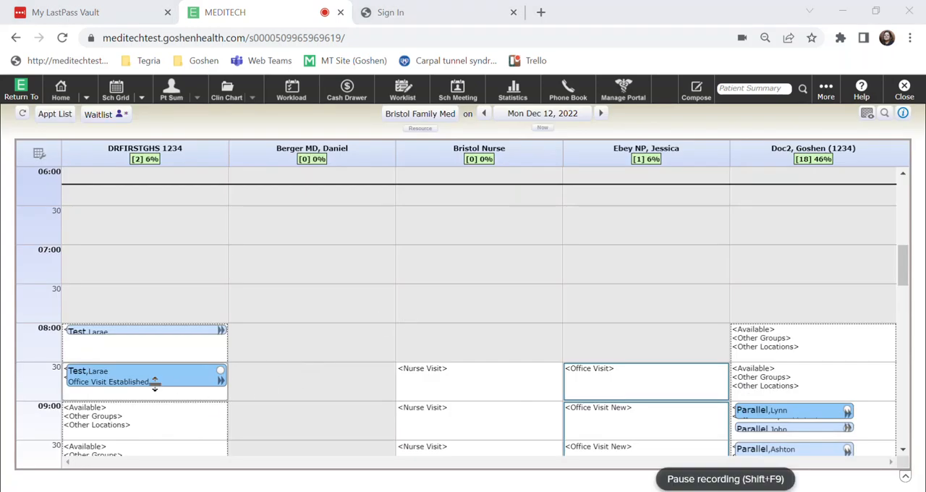
Search for the patient by last and first name and open the matching patient's summary.
{"action": "left_click", "coordinate": [172, 91]}
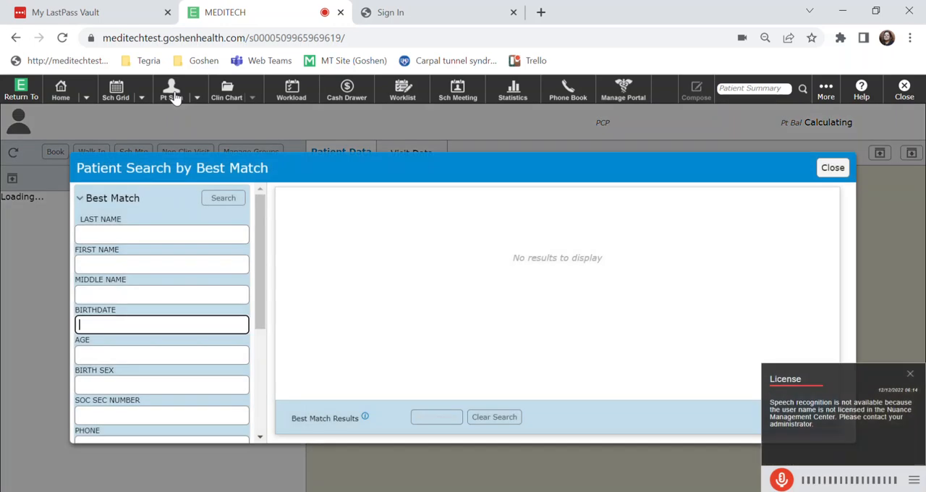
{"action": "left_click", "coordinate": [128, 233]}
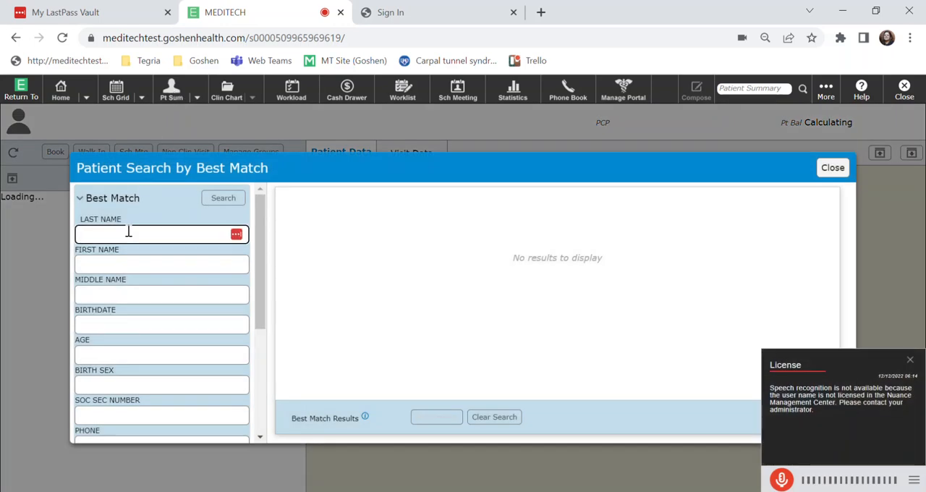
{"action": "type", "text": "test"}
{"action": "key", "text": "Tab"}
{"action": "type", "text": "larae"}
{"action": "key", "text": "Tab"}
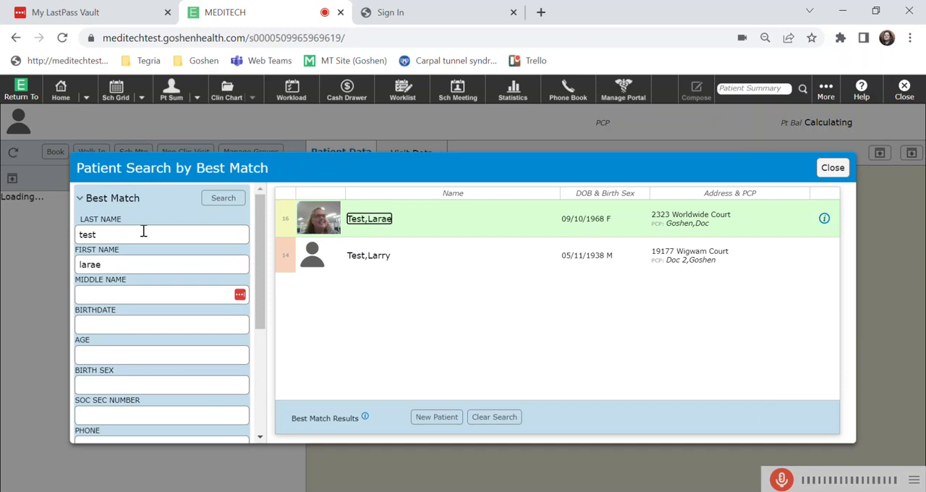
{"action": "left_click", "coordinate": [381, 220]}
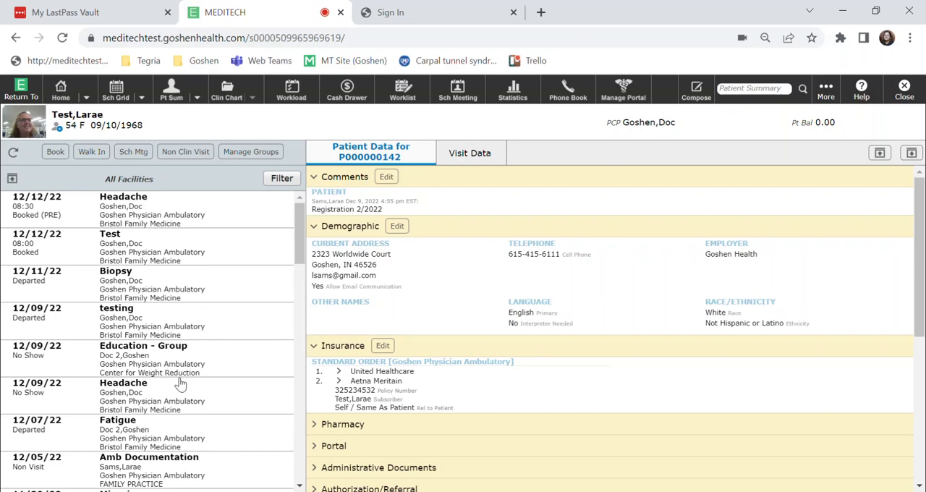
View the visit data of the 12/12/22 08:30 Headache, 12/12/22 08:00 Test and 12/11/22 Biopsy appointments.
{"action": "left_click", "coordinate": [148, 210]}
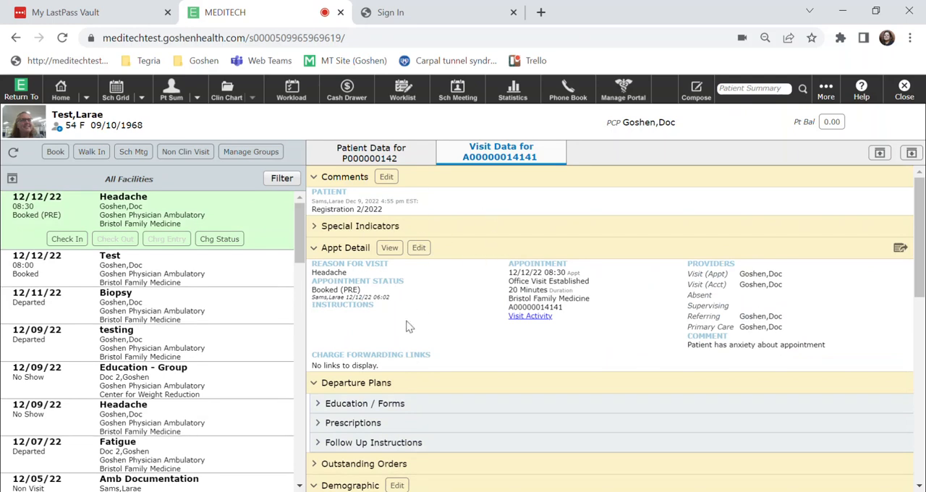
{"action": "left_click", "coordinate": [186, 276]}
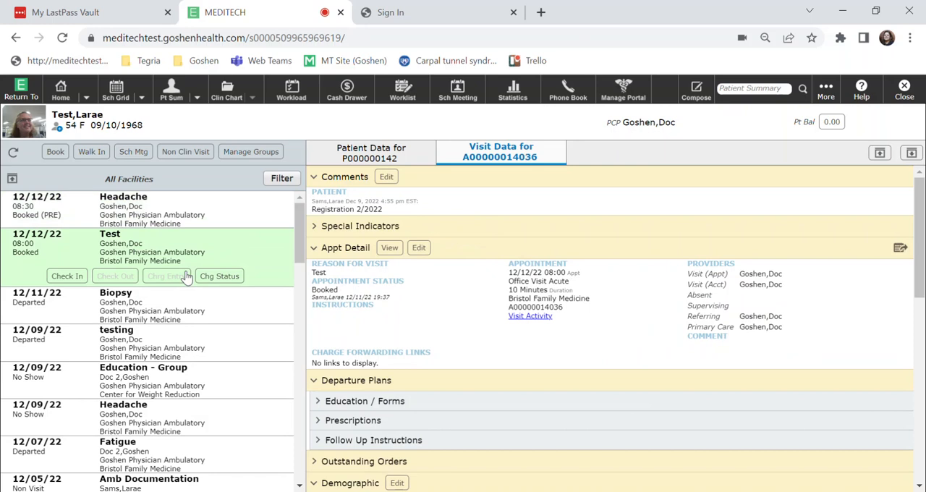
{"action": "left_click", "coordinate": [166, 304]}
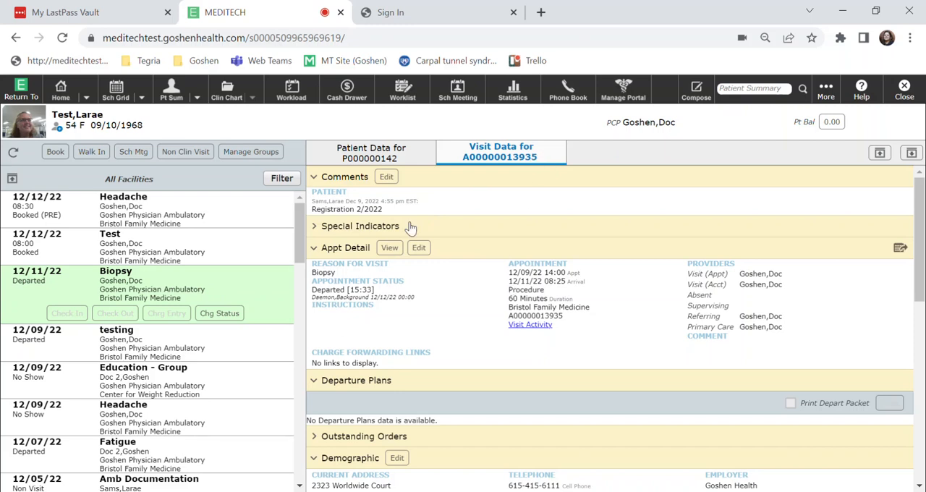
Return to the patient-level data, look through its sections from Comments to Workload Items, and refresh the summary.
{"action": "left_click", "coordinate": [366, 158]}
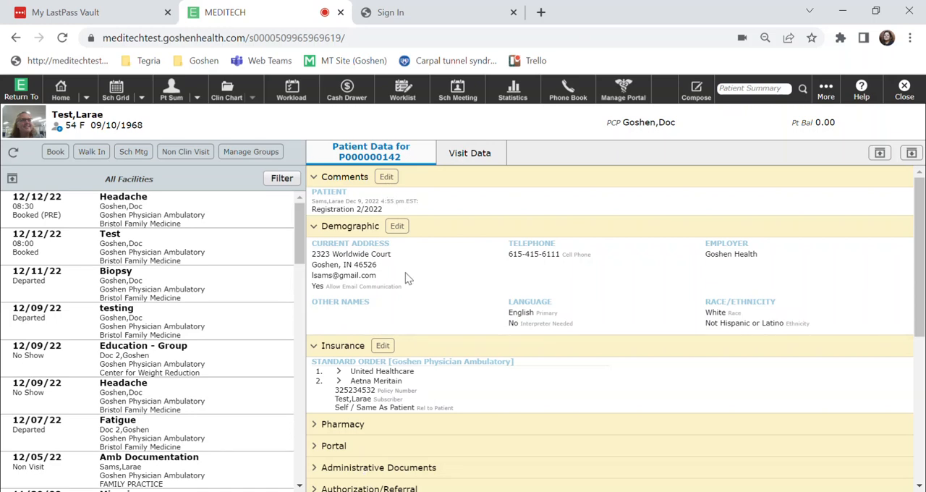
{"action": "scroll", "coordinate": [405, 274], "scroll_direction": "down", "scroll_amount": 4}
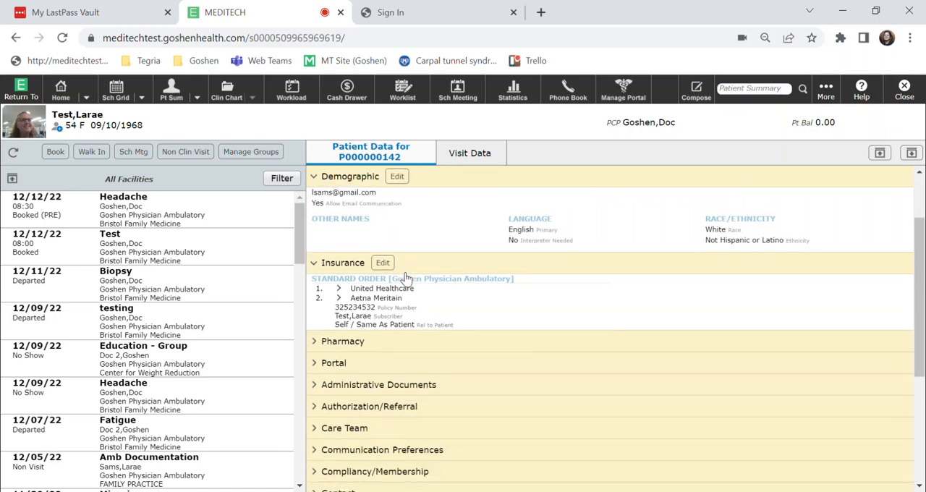
{"action": "scroll", "coordinate": [406, 279], "scroll_direction": "down", "scroll_amount": 1}
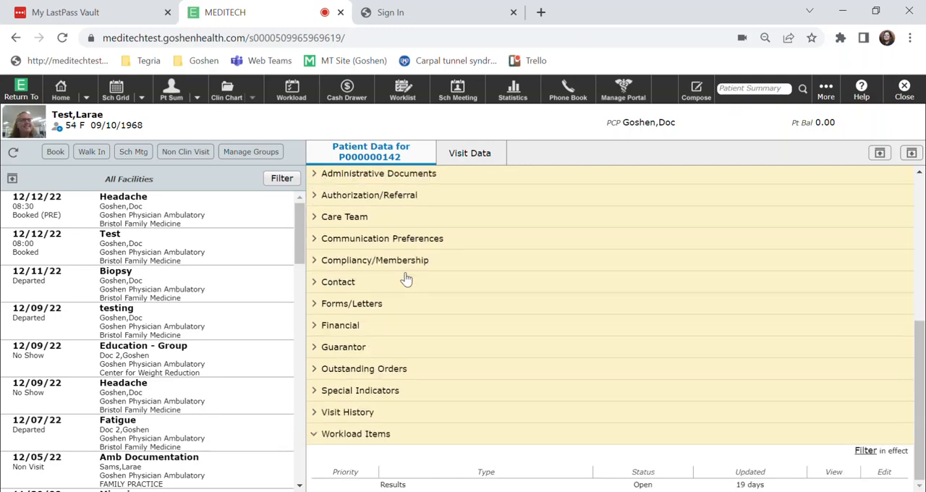
{"action": "scroll", "coordinate": [406, 279], "scroll_direction": "up", "scroll_amount": 5}
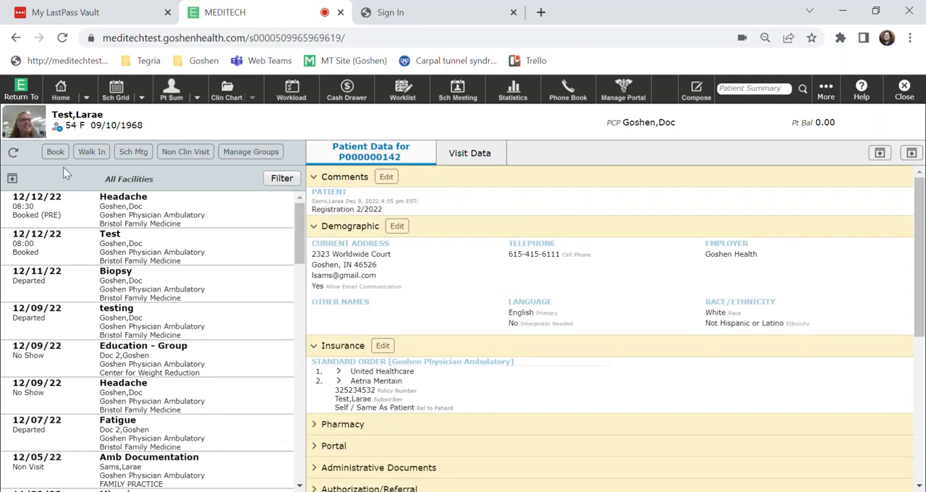
{"action": "left_click", "coordinate": [12, 156]}
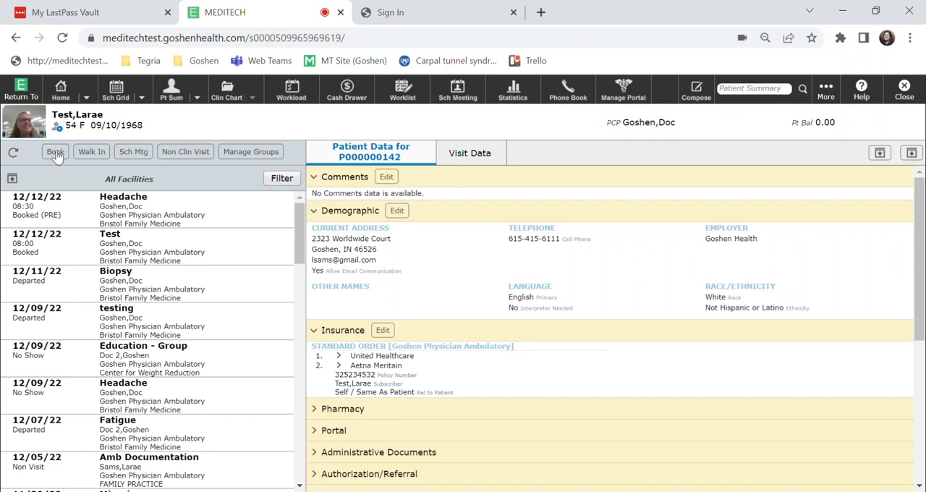
Open the Full Book form from the patient summary, dismiss the patient comments, and cancel the booking after viewing the form.
{"action": "left_click", "coordinate": [55, 154]}
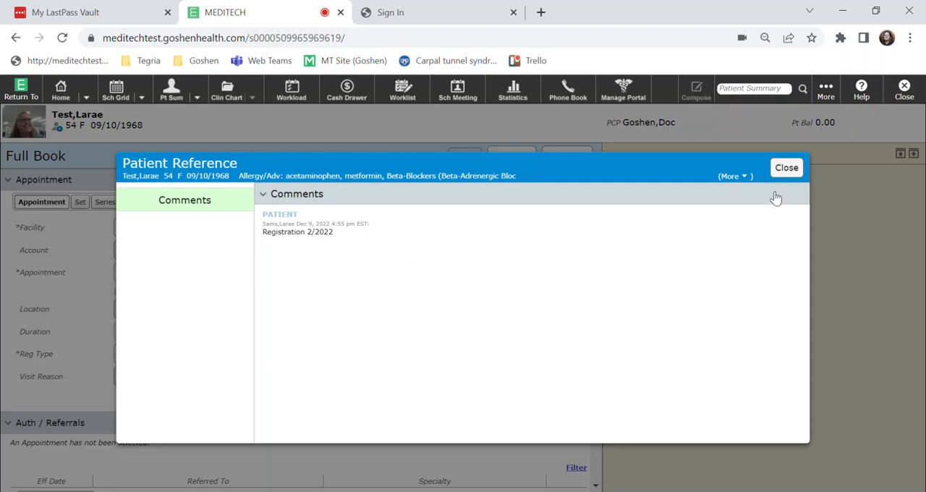
{"action": "left_click", "coordinate": [787, 167]}
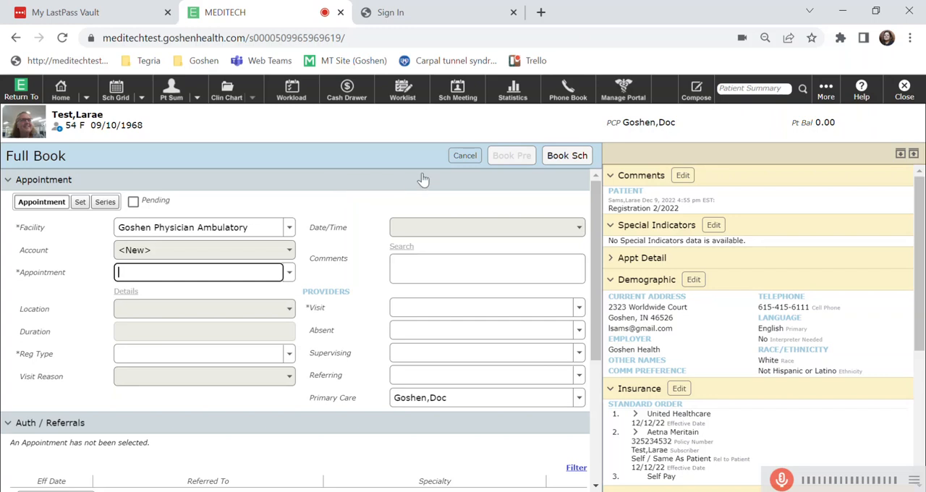
{"action": "left_click", "coordinate": [465, 157]}
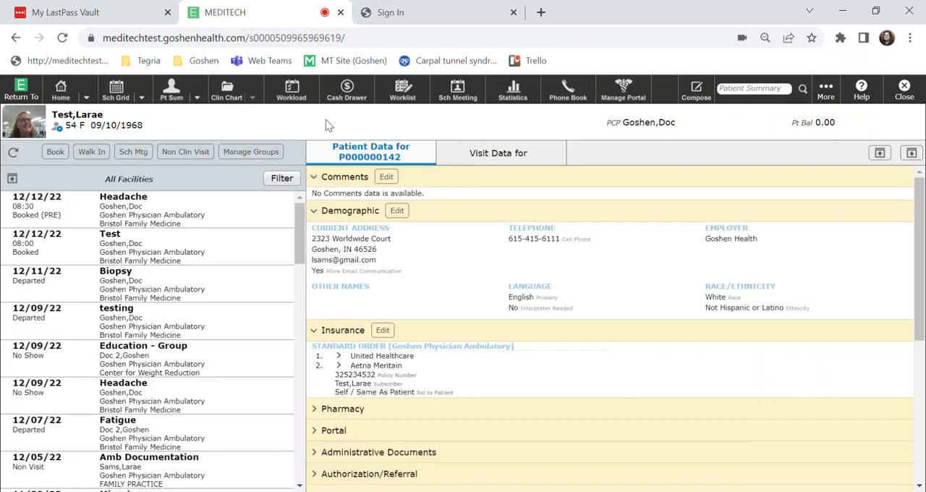